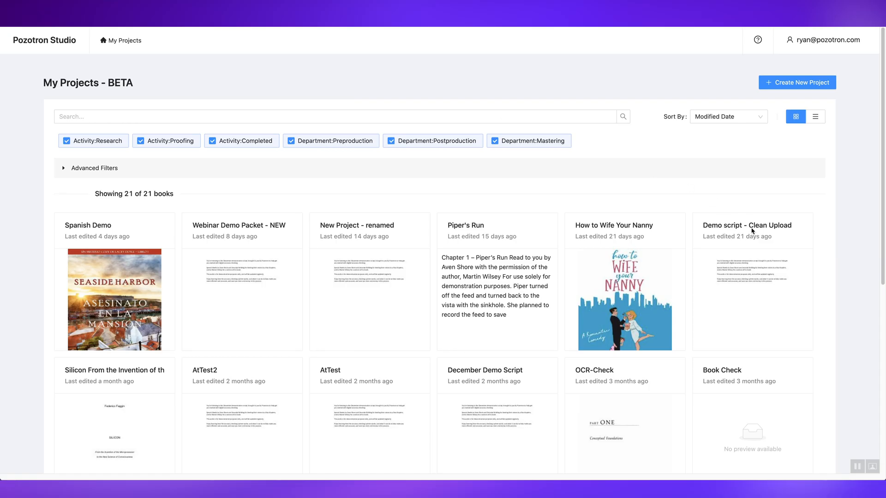
Open the Demo script - Clean Upload project and view its script PDF, #pozotron demo script 2020-12-2.pdf.
click(753, 231)
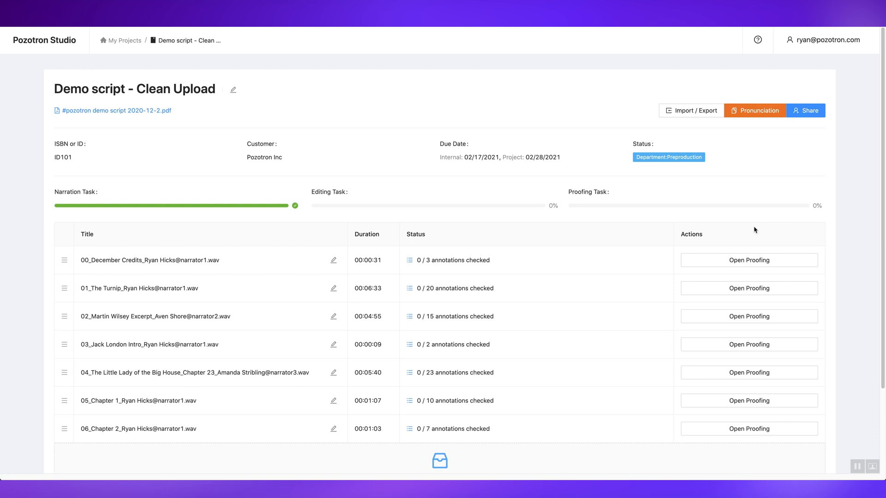
mouse_move(852, 42)
click(162, 111)
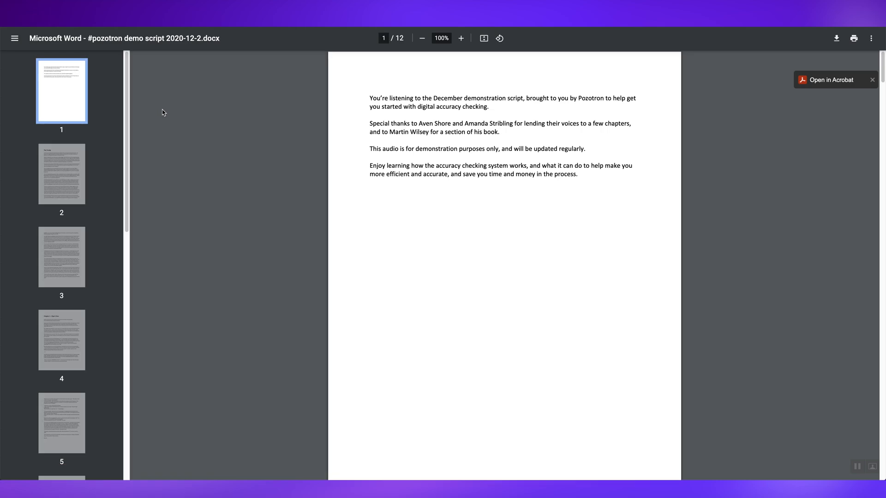
scroll(536, 272, down, 6)
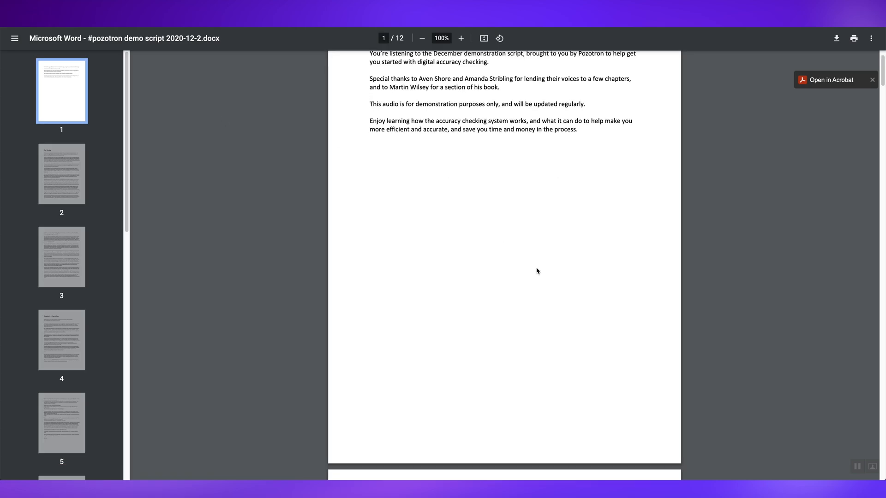
scroll(536, 273, down, 1)
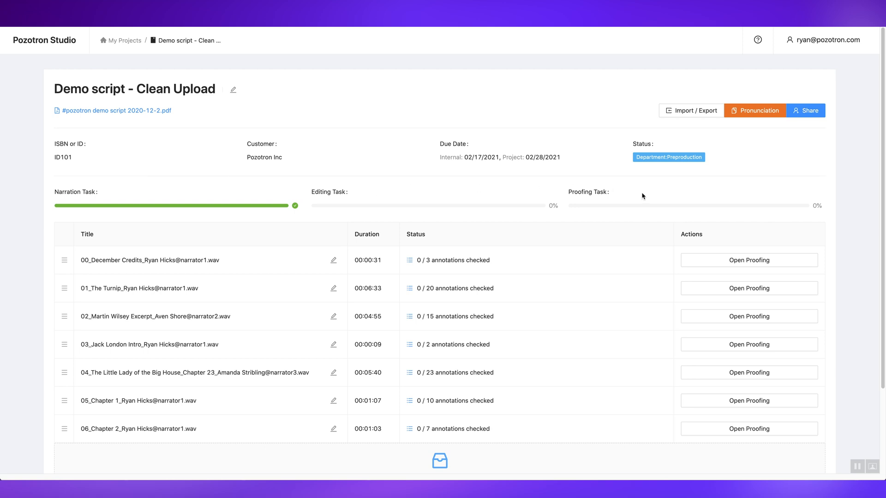
Review the project's import and export options and the participant permission choices in the sharing settings.
click(689, 112)
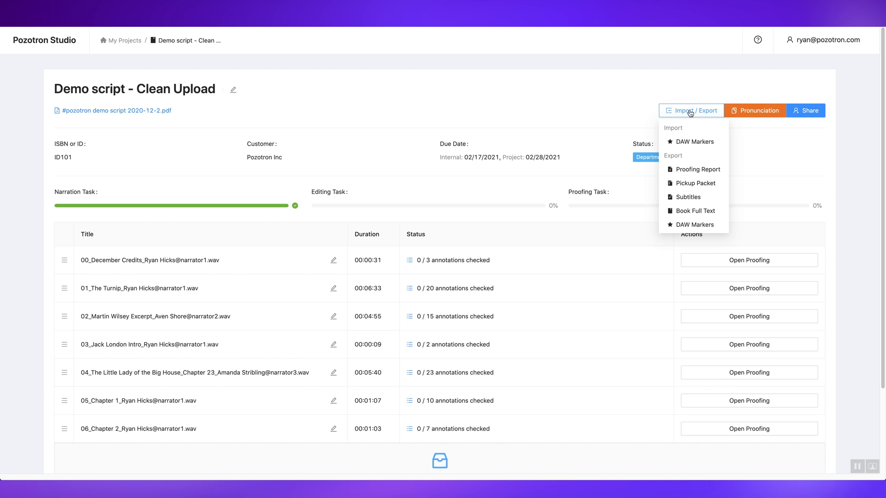
click(753, 113)
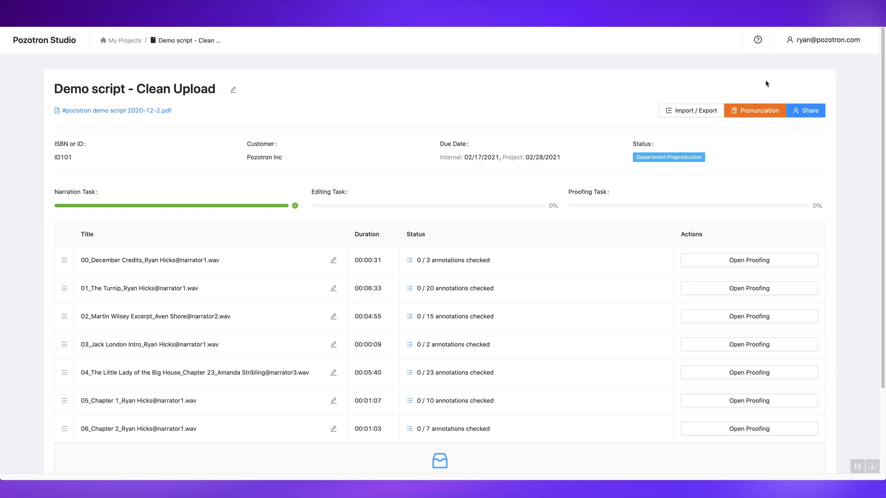
click(806, 114)
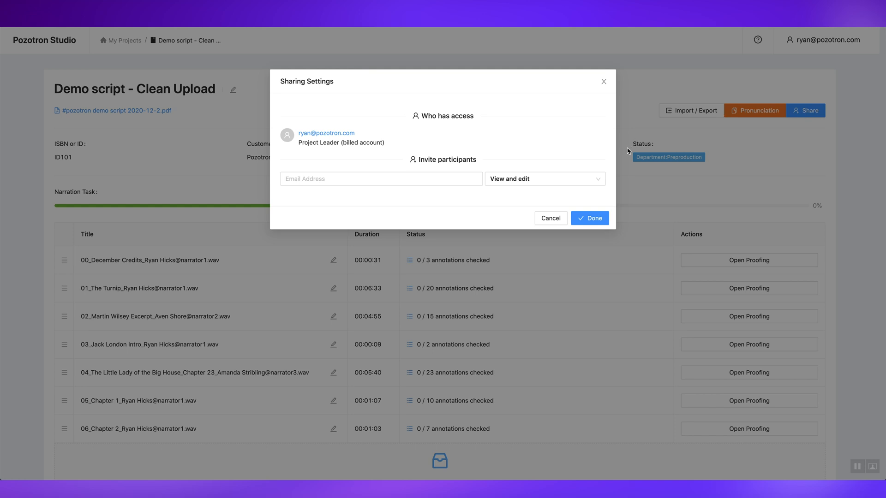
click(600, 180)
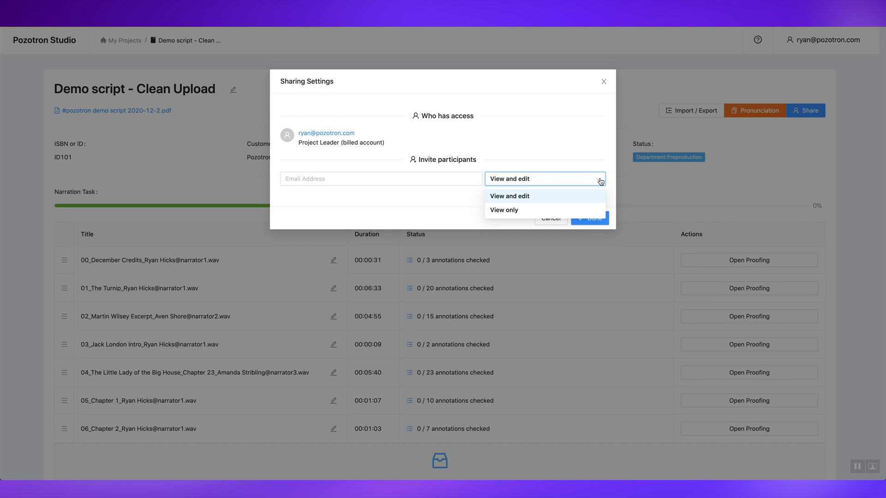
click(600, 222)
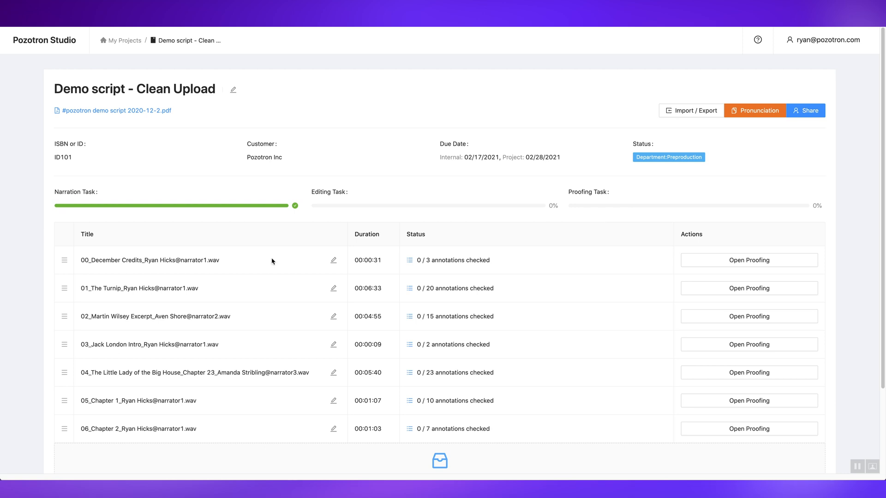
Rename the 00_December Credits chapter by appending "- edited name" to its title.
click(333, 260)
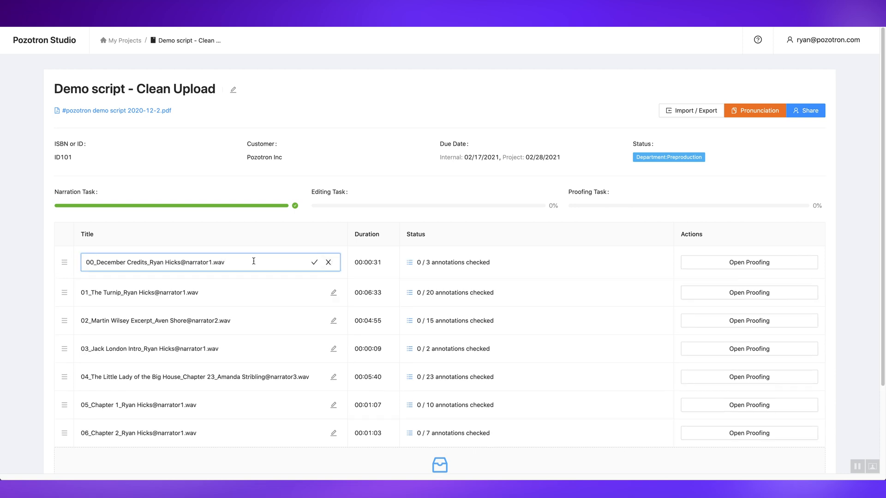
text(- edited name)
click(314, 264)
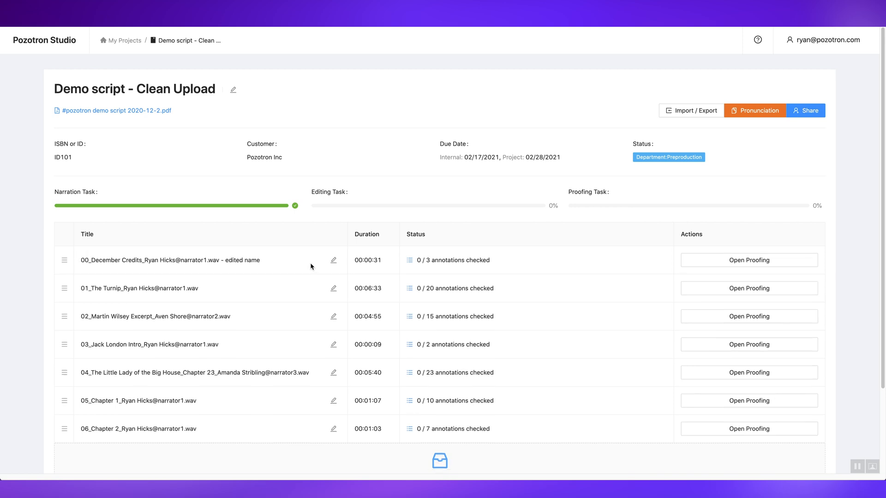
double_click(367, 235)
double_click(420, 235)
double_click(691, 233)
Move the 06_Chapter 2 row above the 04_The Little Lady of the Big House row and restore the numerical chapter order.
click(65, 432)
drag(65, 433, 65, 372)
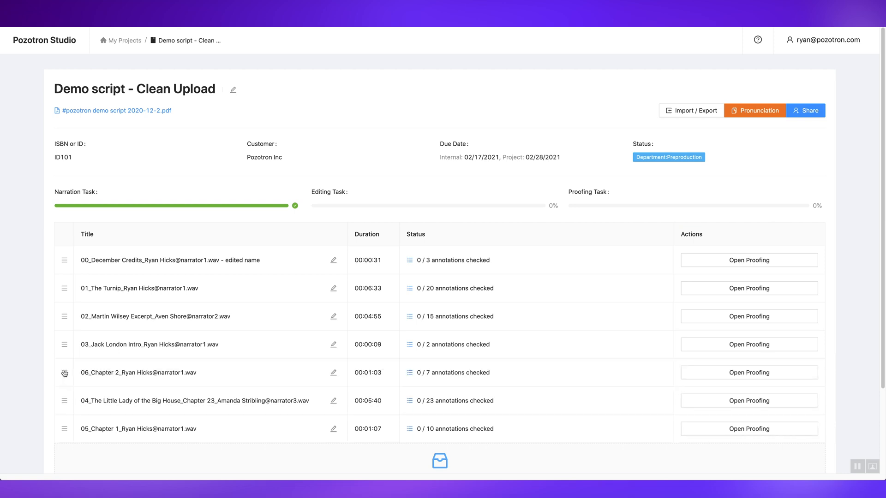
drag(65, 403, 63, 373)
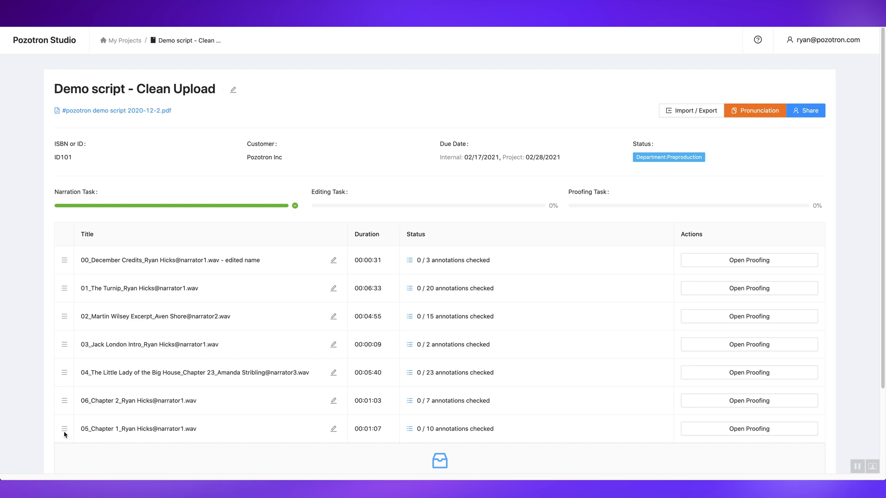
drag(63, 432, 65, 399)
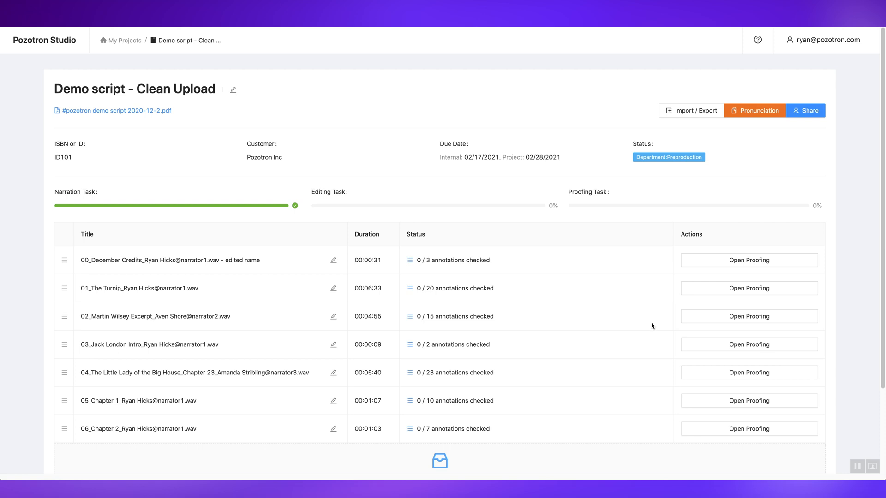
Trash the 06_Chapter 2 and 05_Chapter 1 chapters from the project's chapters list.
scroll(653, 326, down, 5)
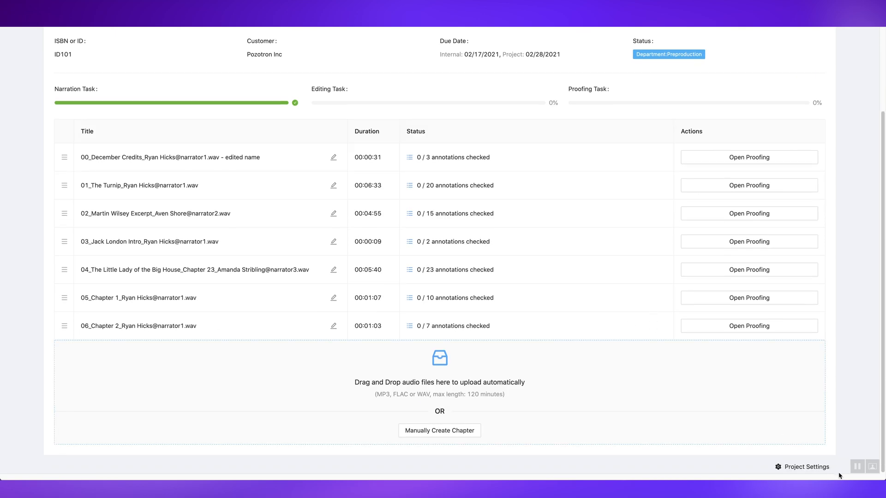
click(820, 469)
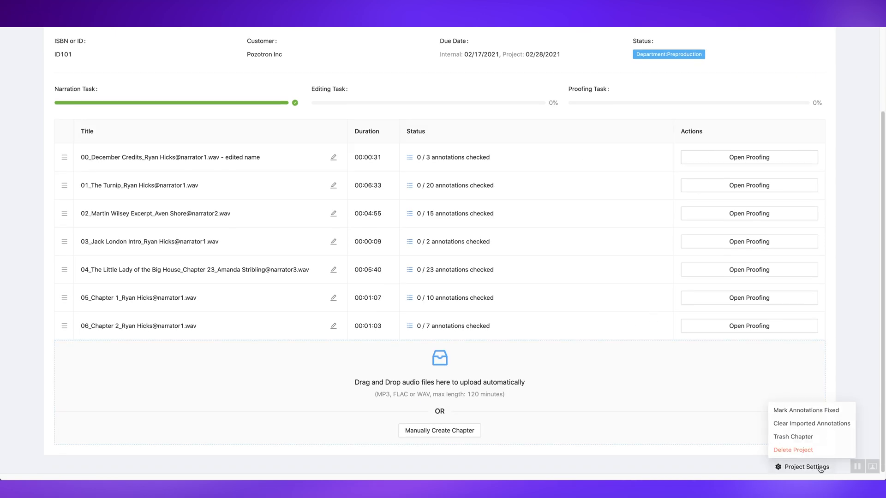
click(805, 436)
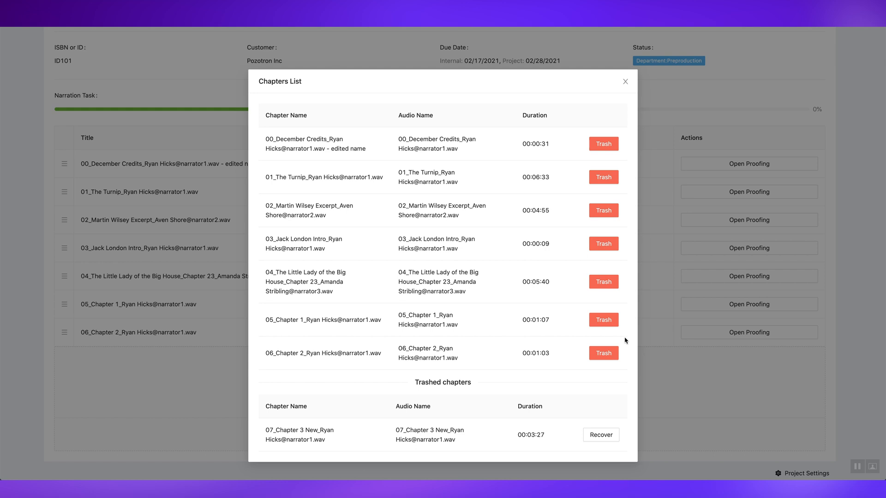
click(602, 354)
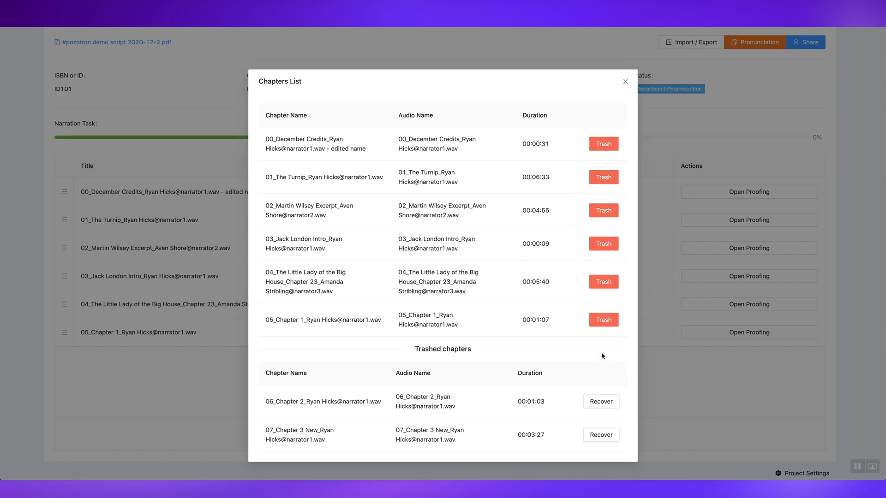
click(603, 320)
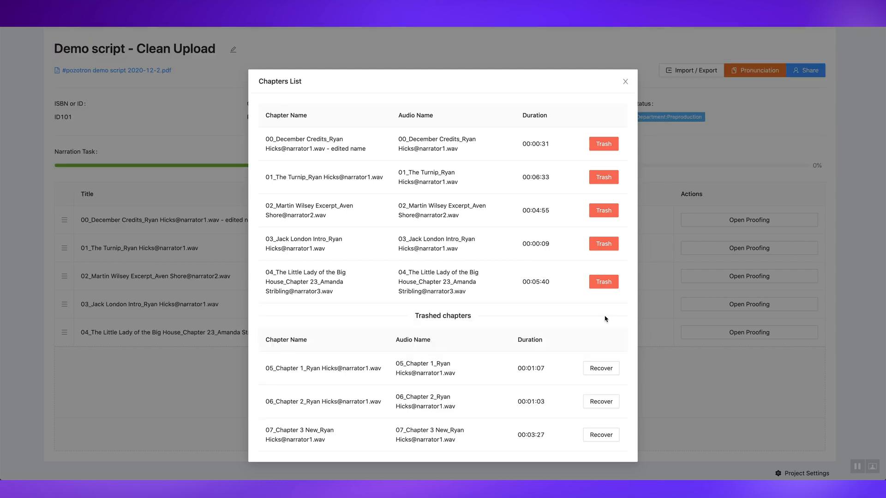
click(624, 82)
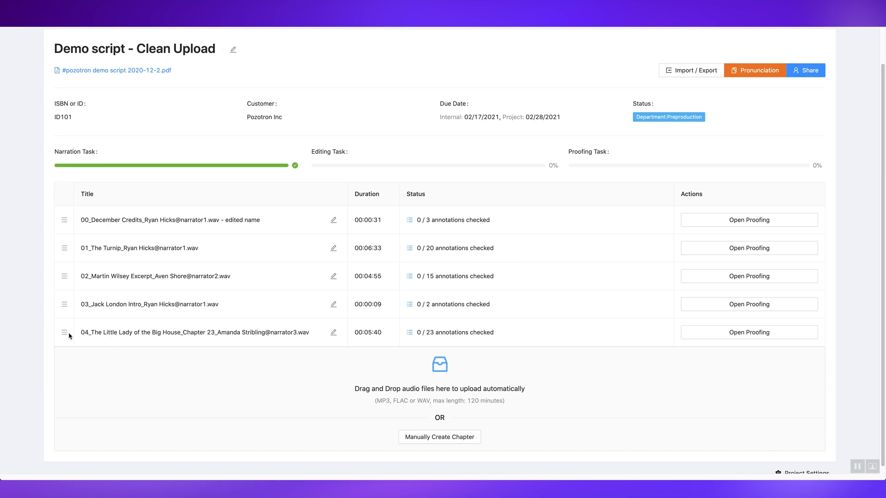
Recover the trashed chapters 05_Chapter 1, 06_Chapter 2 and 07_Chapter 3 New, and close the chapters list.
mouse_move(64, 333)
mouse_down()
mouse_move(67, 303)
mouse_move(65, 331)
mouse_up()
scroll(708, 392, down, 1)
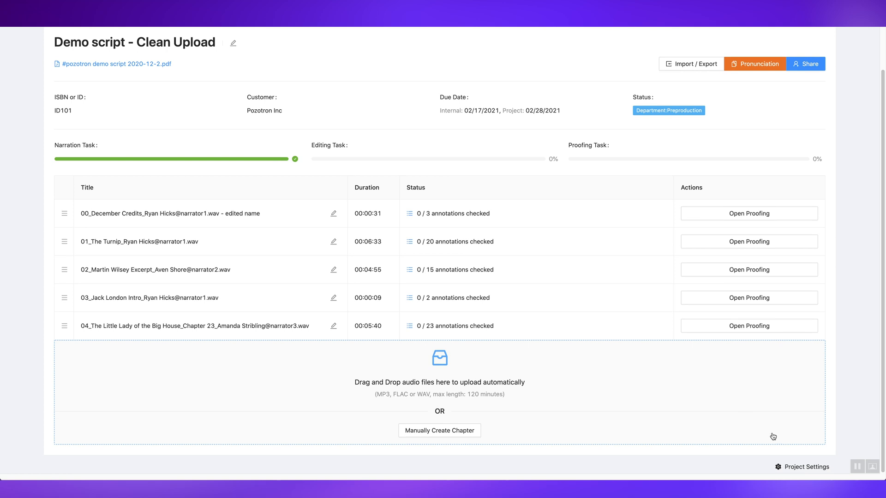
mouse_move(794, 469)
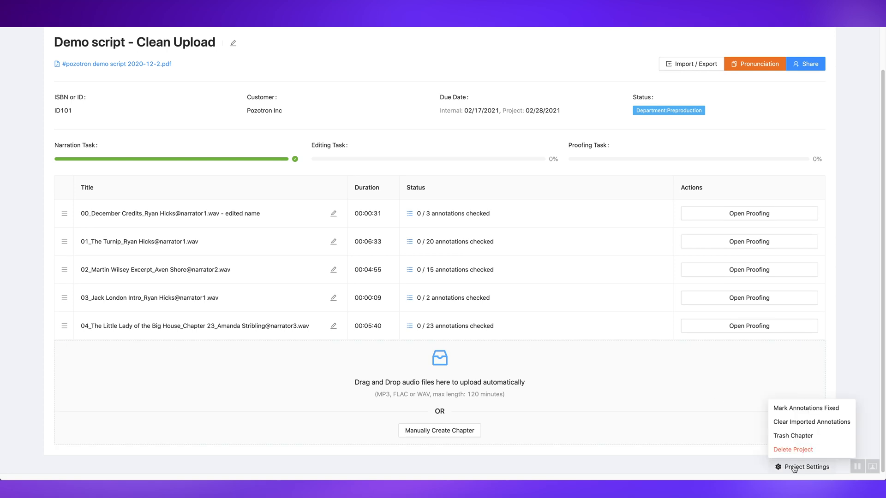
click(795, 436)
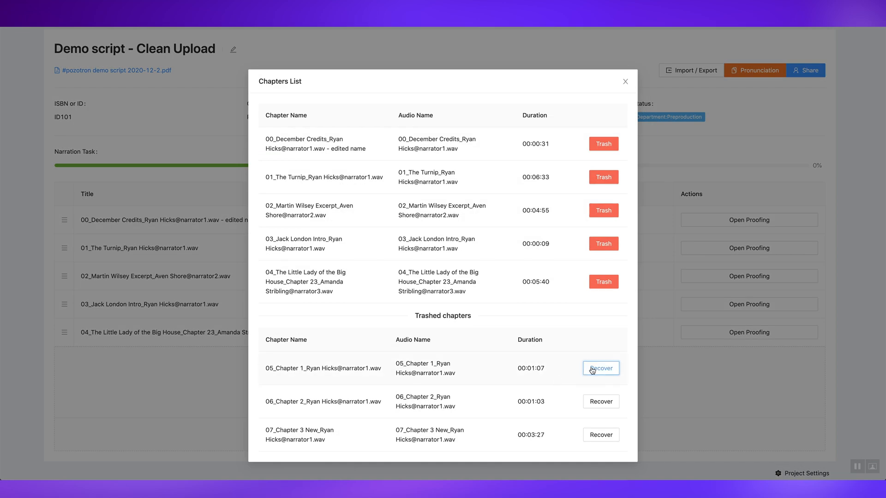
click(595, 369)
click(600, 401)
click(607, 434)
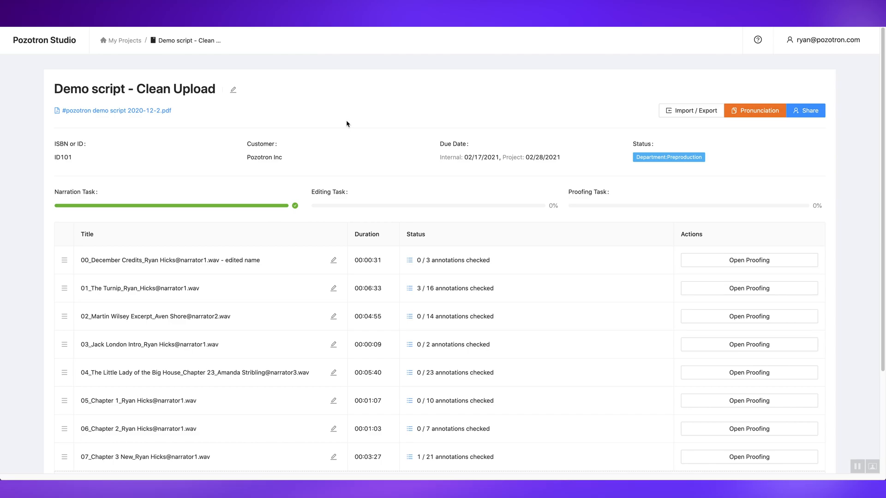
click(622, 82)
Append "for demonstration" to the project title and save it.
click(233, 90)
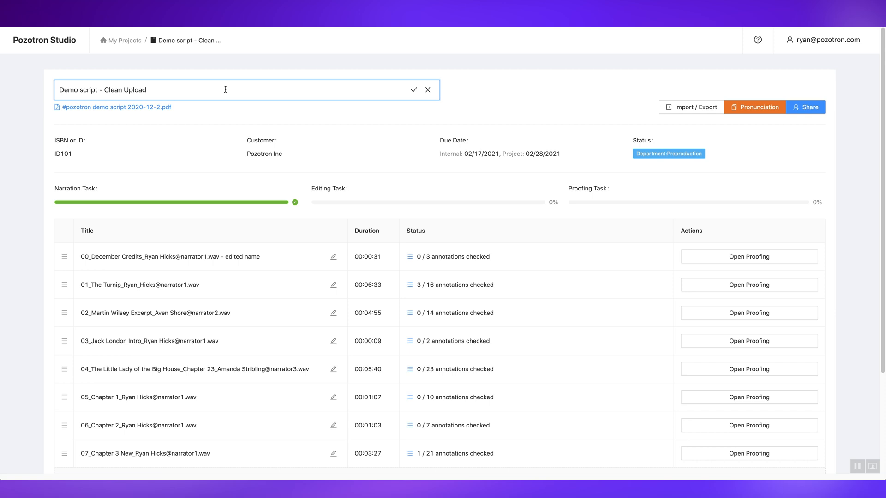
text(for)
text(emonstration)
click(413, 91)
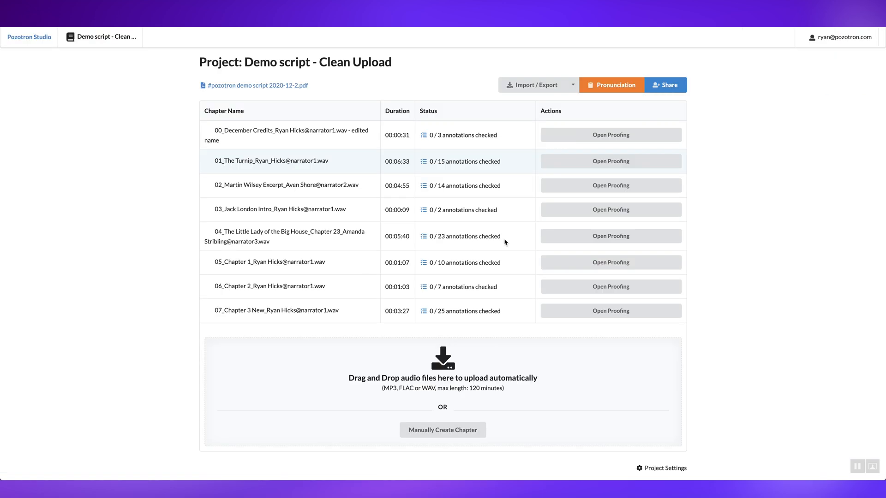
Open proofing for the 01_The Turnip chapter and play its audio from the inserted-word annotation at the heading.
click(619, 164)
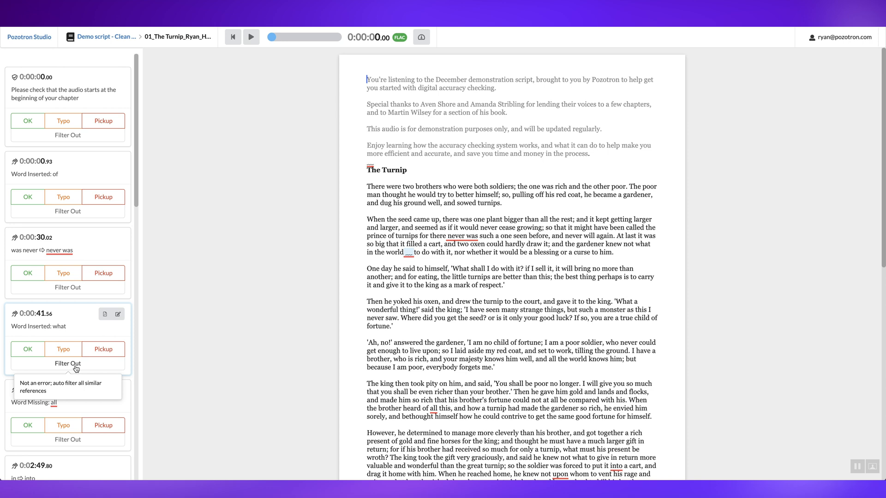
click(366, 160)
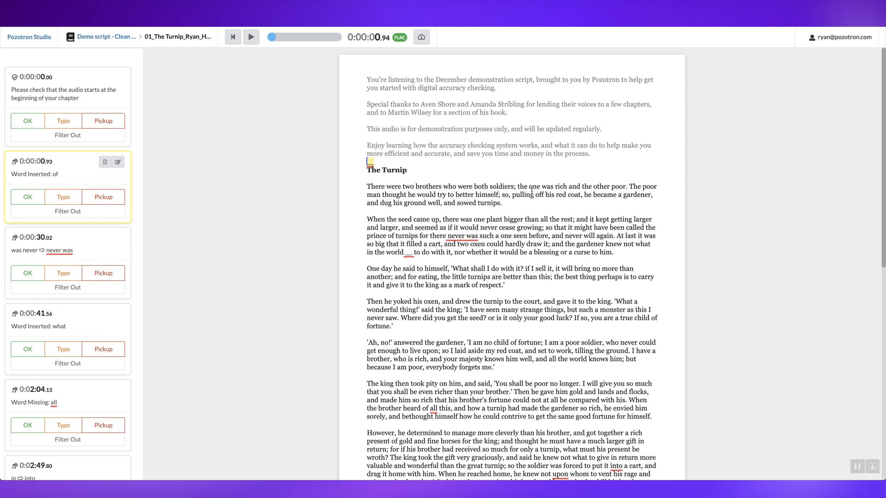
key(space)
key(space)
Annotate the passage from "What shall I do with it?" to "mark of respect" with #charactervoice and the note "- wrong character voice".
drag(419, 236, 500, 236)
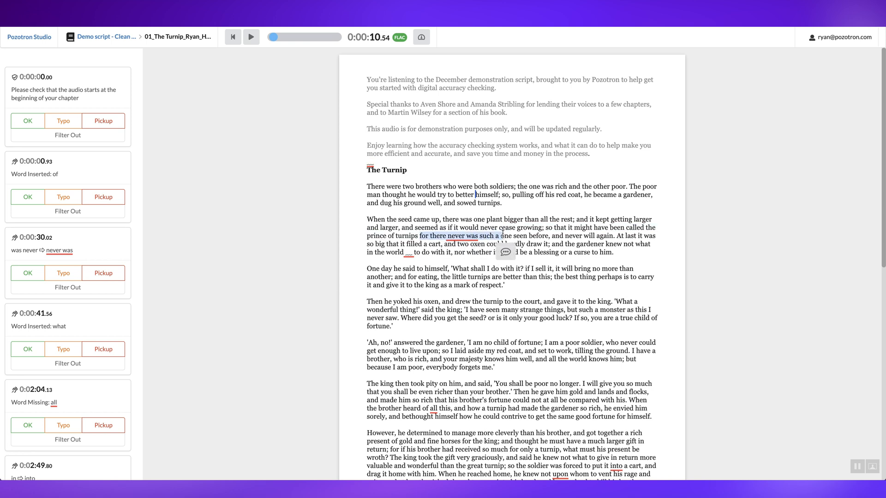
click(461, 237)
drag(452, 269, 501, 282)
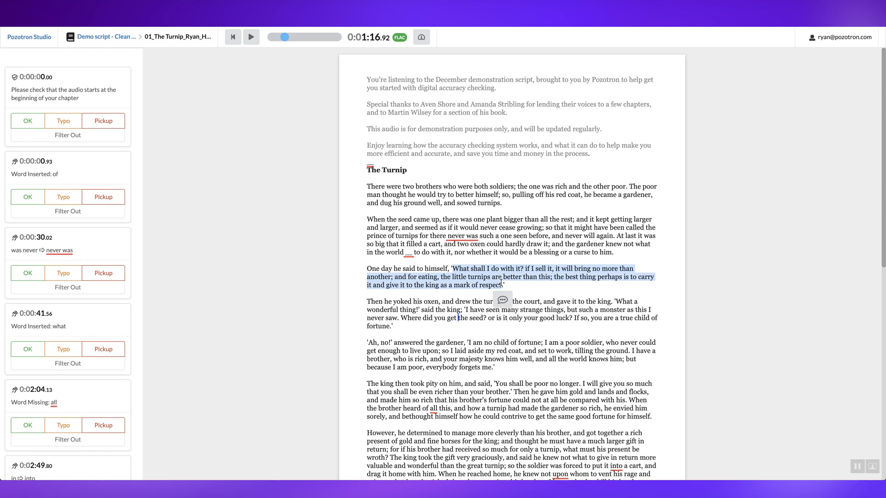
click(502, 300)
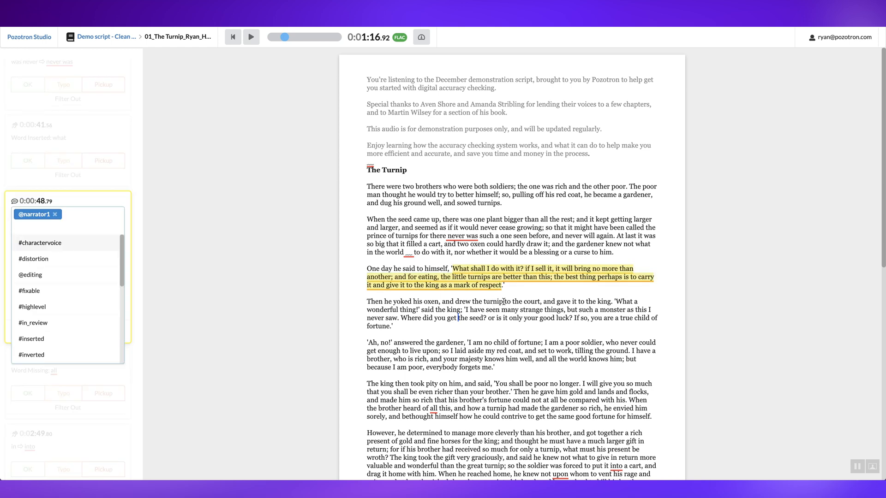
click(55, 242)
key(Tab)
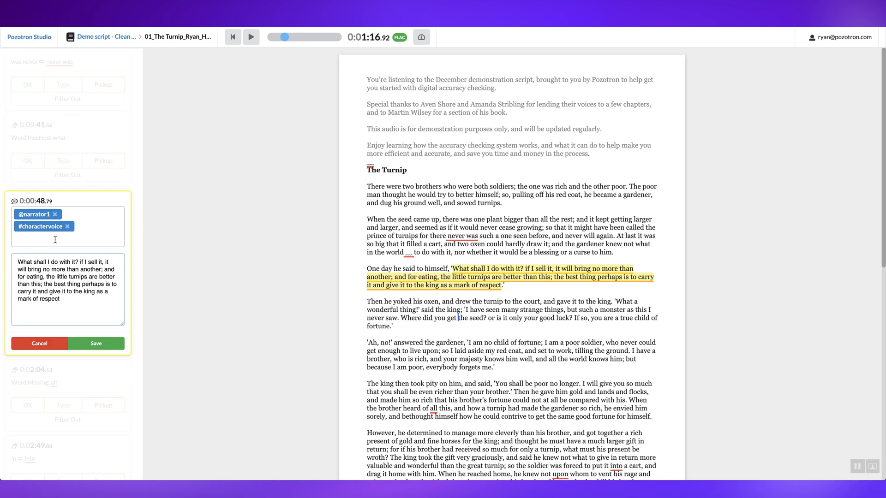
click(69, 300)
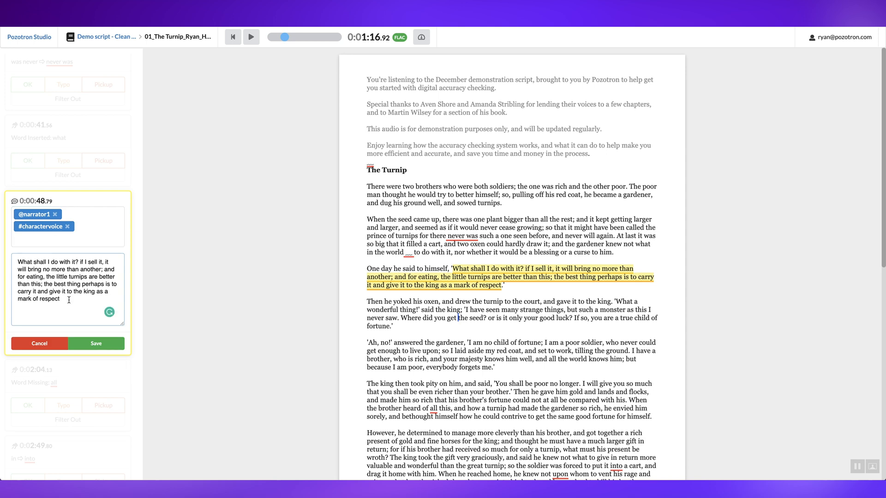
text(- wrong character voice)
click(98, 346)
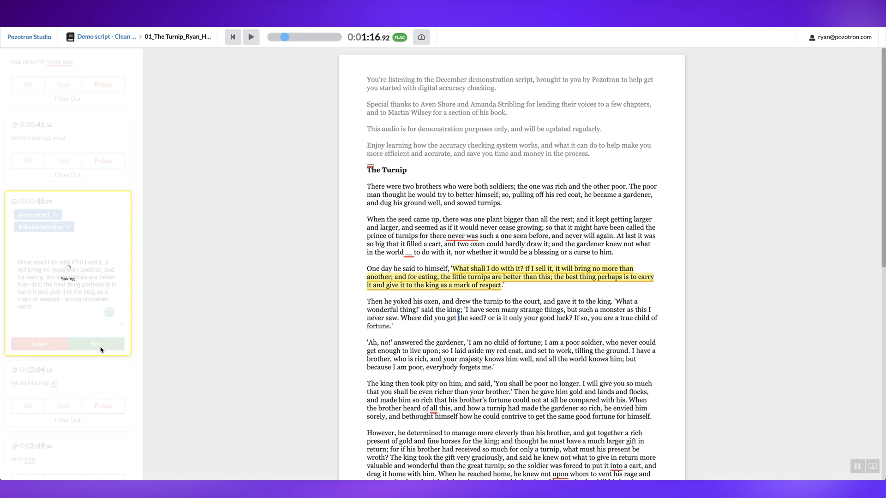
click(534, 307)
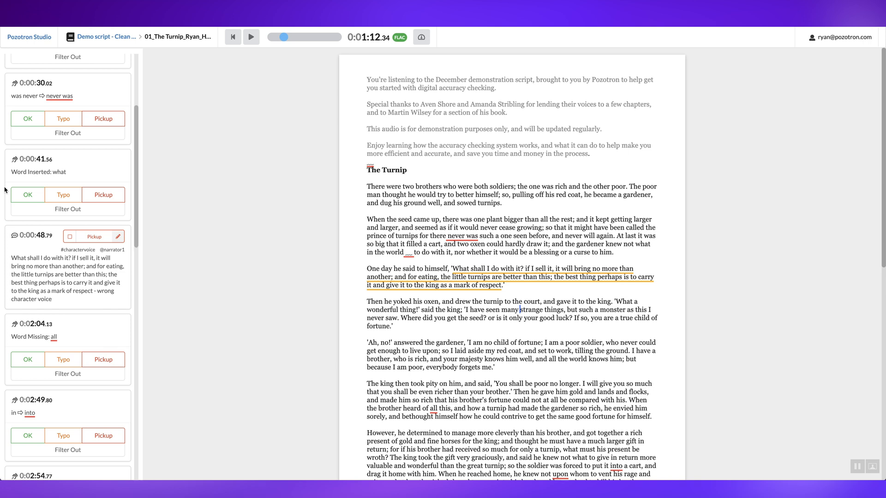
Open the source script from the chapter's audio-start check annotation and read page 2, The Turnip.
scroll(87, 182, up, 3)
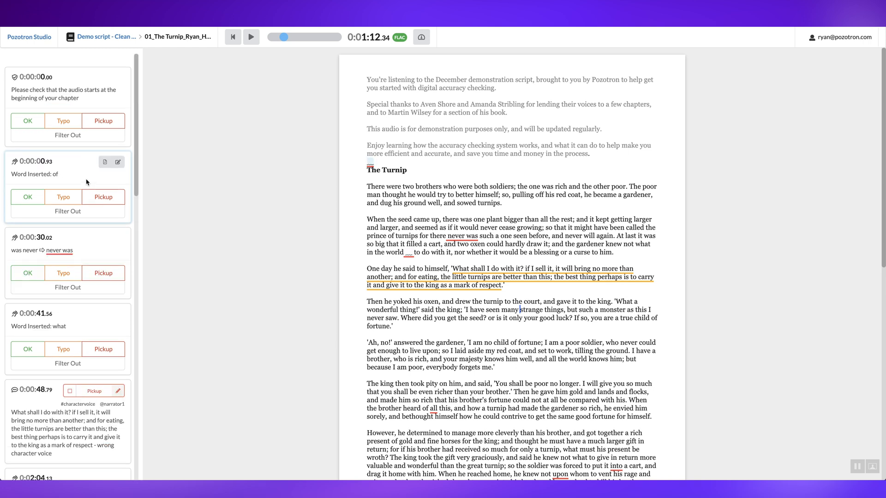
click(67, 77)
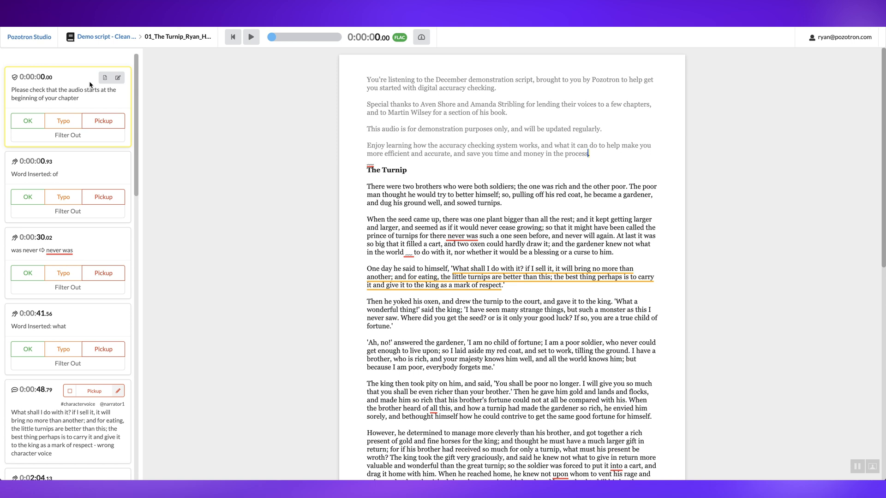
click(104, 79)
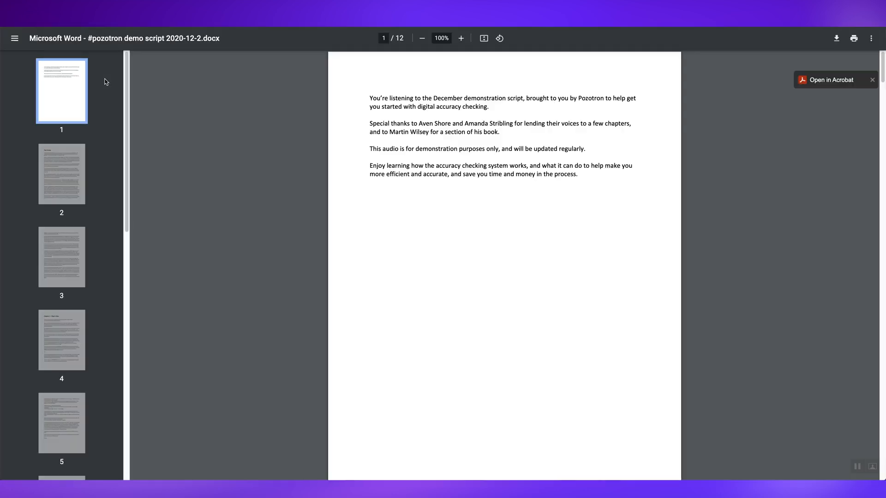
click(61, 174)
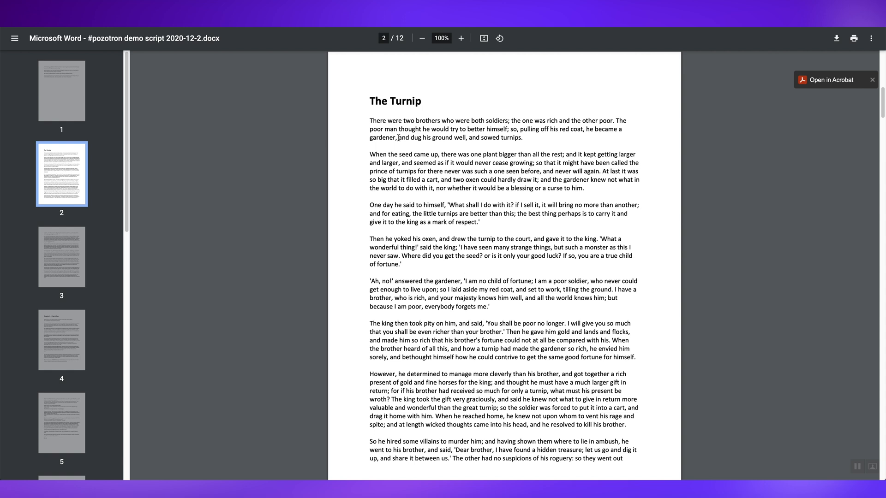
scroll(463, 272, down, 1)
scroll(463, 272, down, 15)
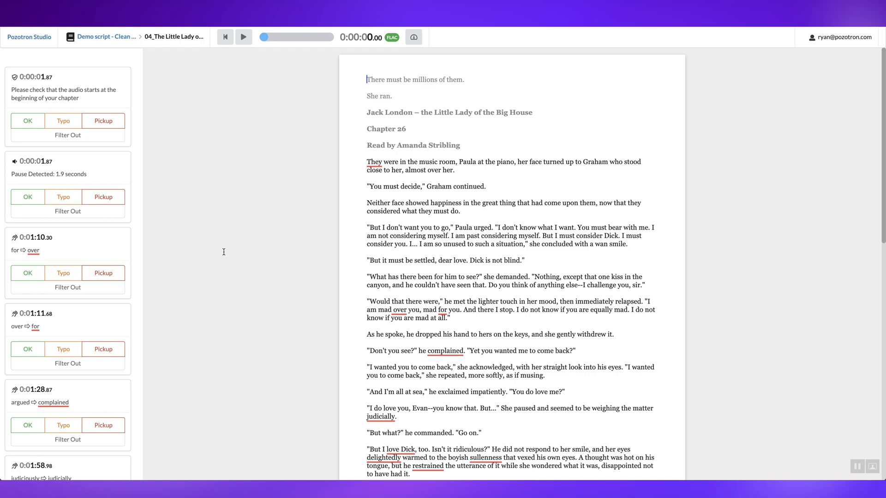
Examine the marked misreads and their script passages in the 04_The Little Lady of the Big House chapter.
click(85, 167)
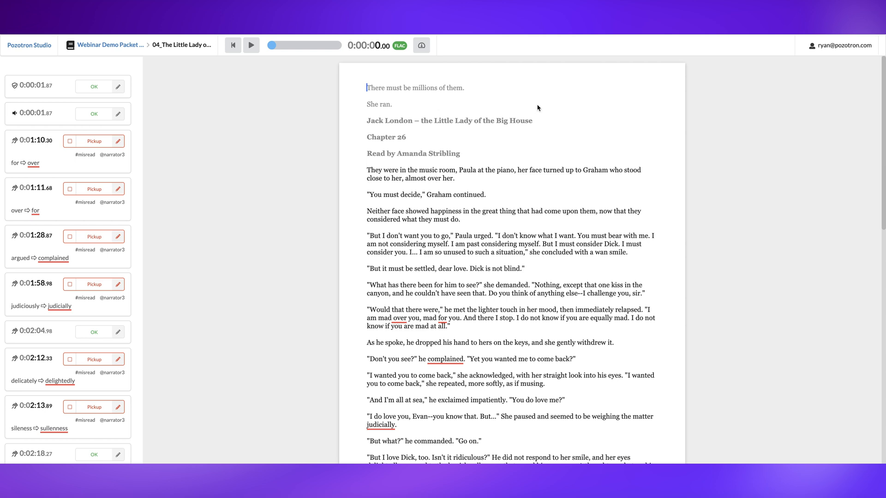
scroll(559, 111, down, 2)
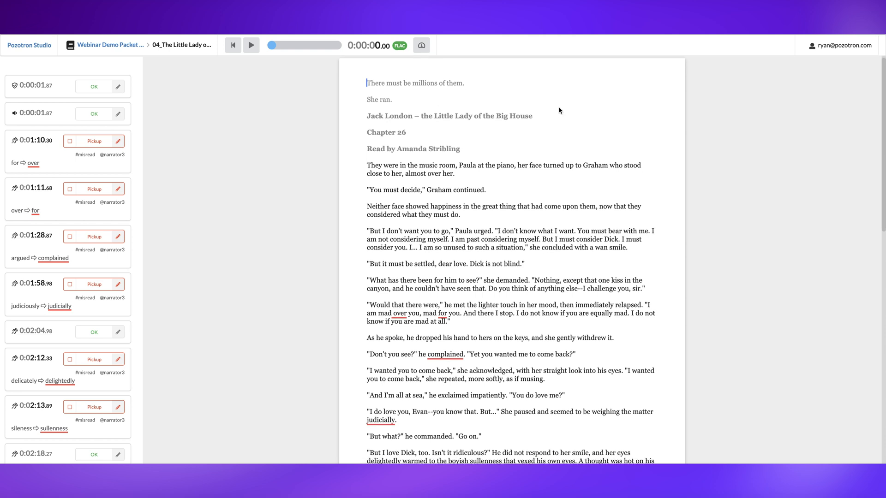
scroll(559, 111, down, 1)
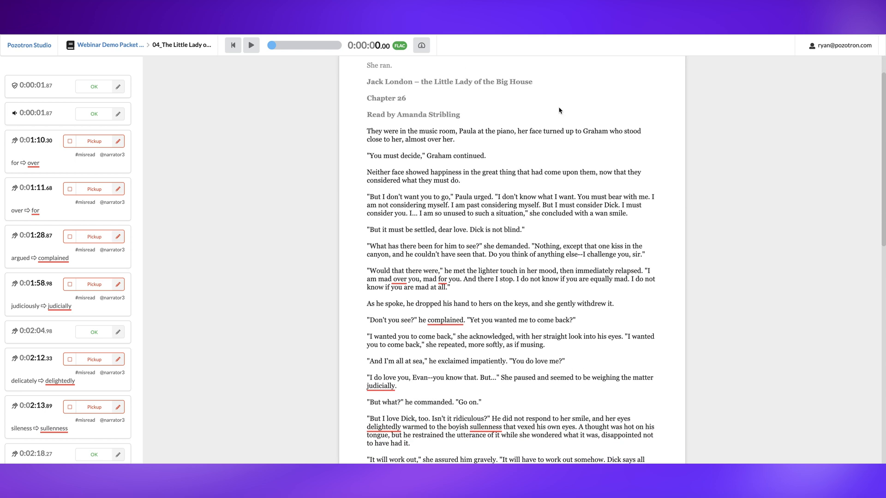
scroll(559, 110, down, 2)
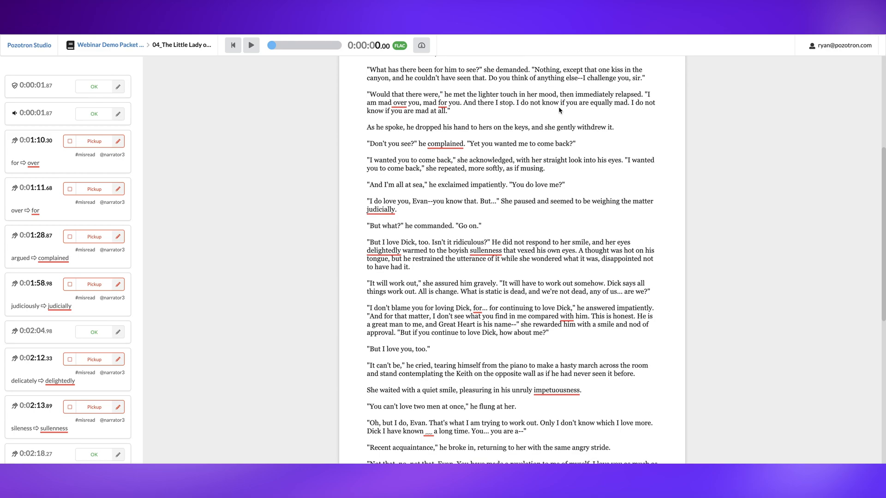
scroll(558, 111, down, 1)
scroll(559, 110, down, 1)
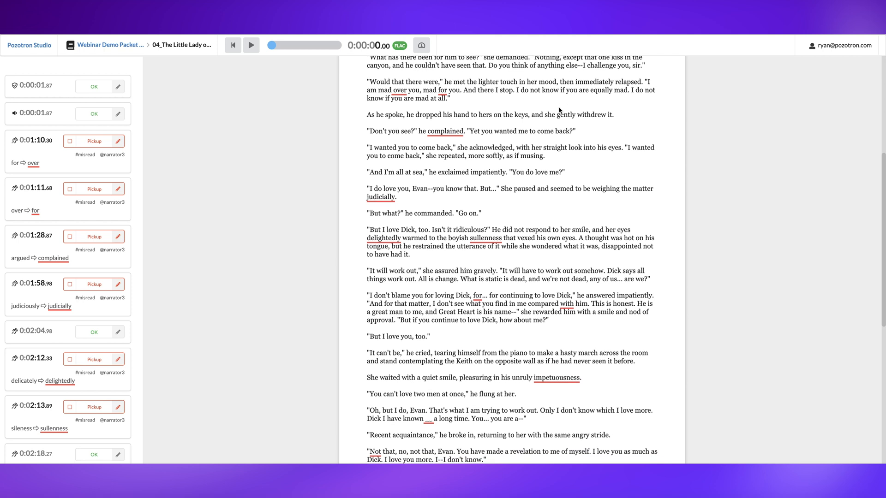
scroll(558, 111, down, 2)
scroll(559, 110, down, 1)
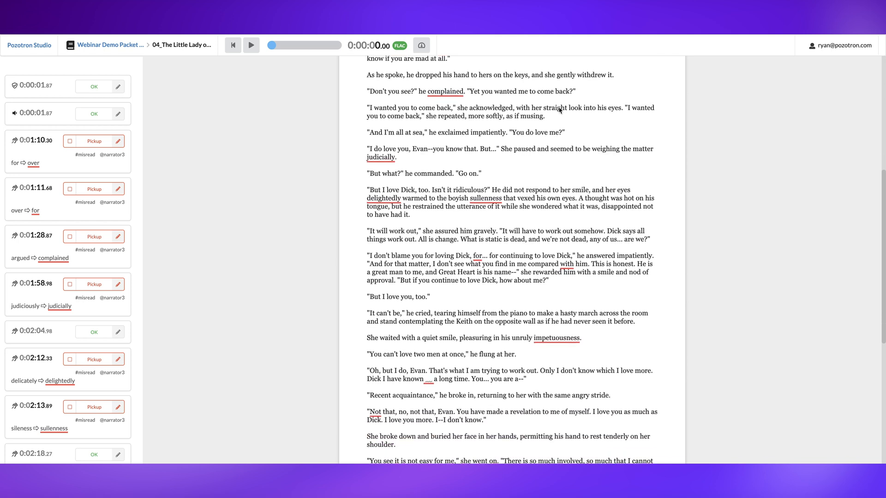
scroll(559, 110, down, 2)
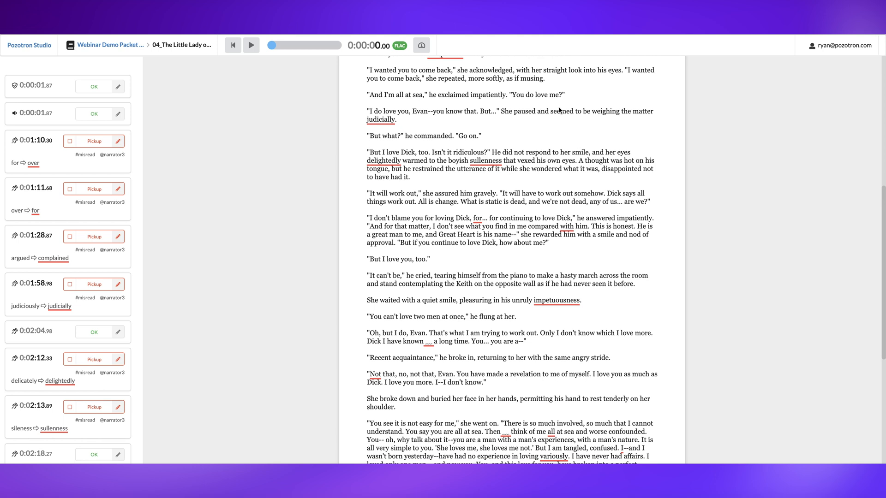
scroll(559, 110, down, 2)
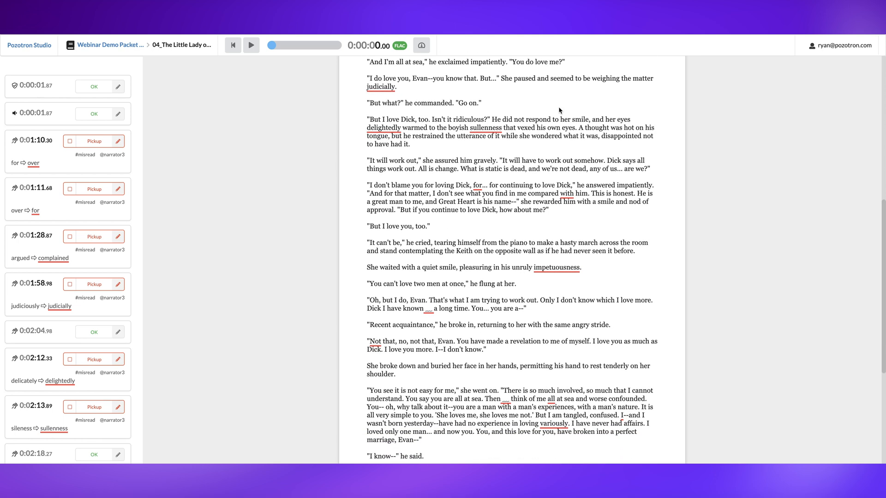
scroll(559, 110, down, 2)
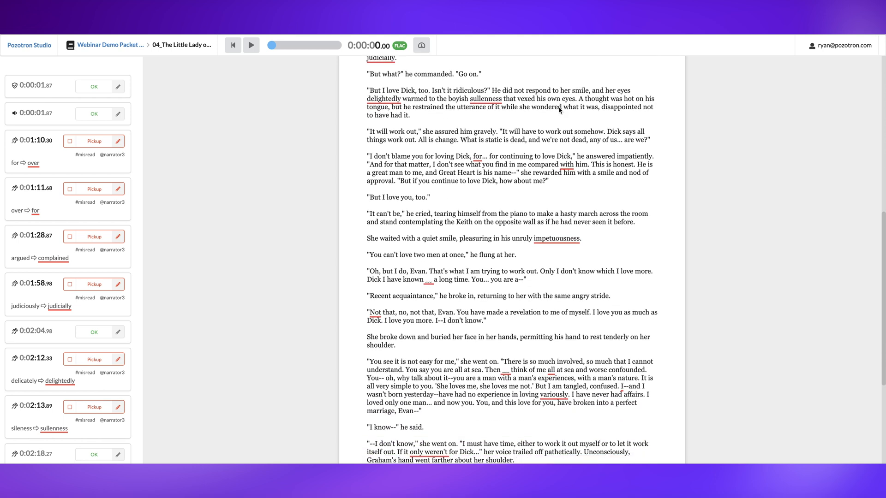
scroll(559, 110, down, 1)
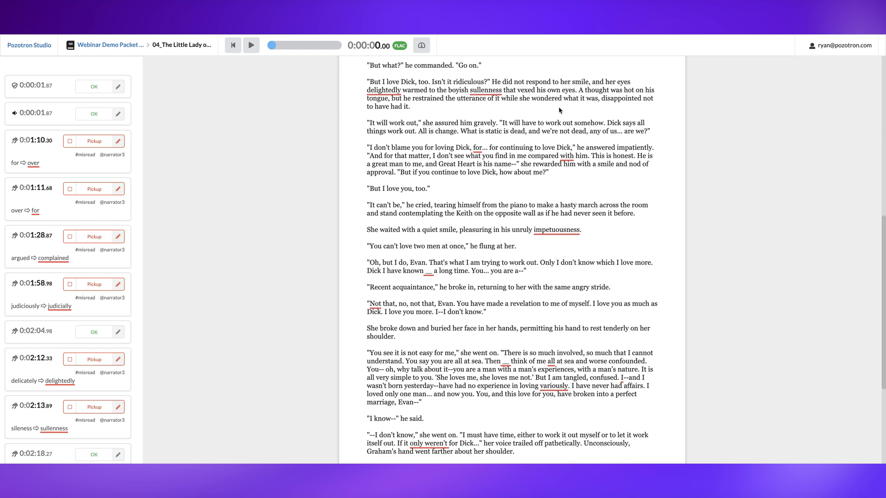
scroll(559, 110, down, 1)
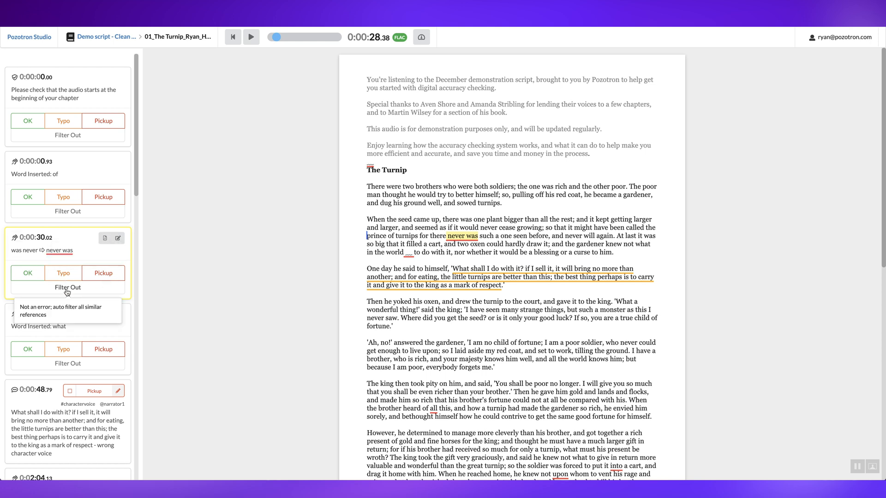
Mark the "was never ⇨ never was" annotation at 0:30.02 as a pickup and append the note ". - word inversion".
mouse_move(47, 238)
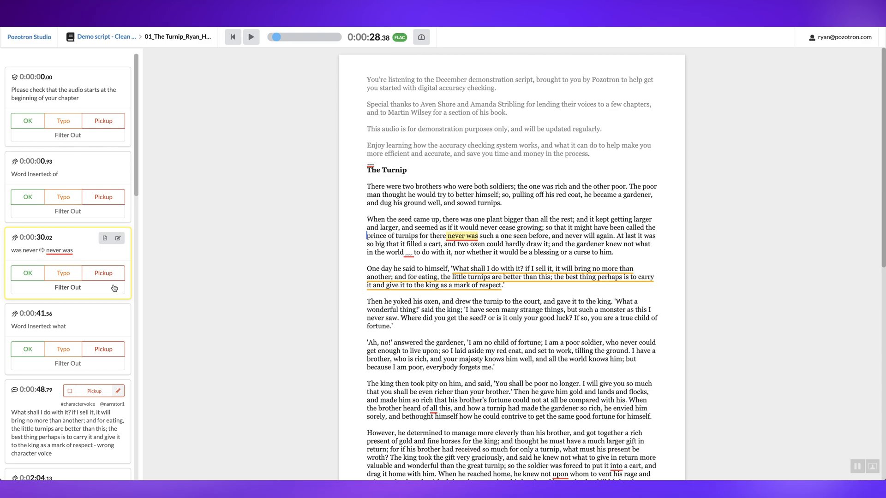
click(106, 274)
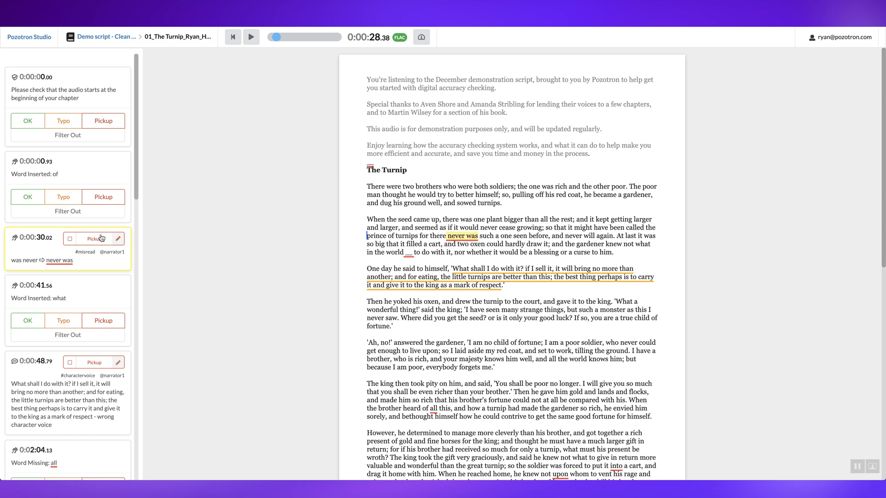
click(118, 239)
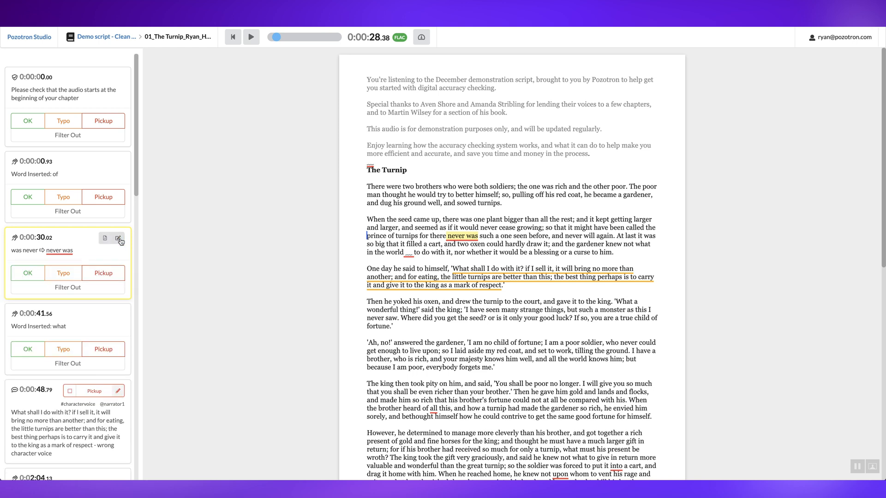
click(119, 239)
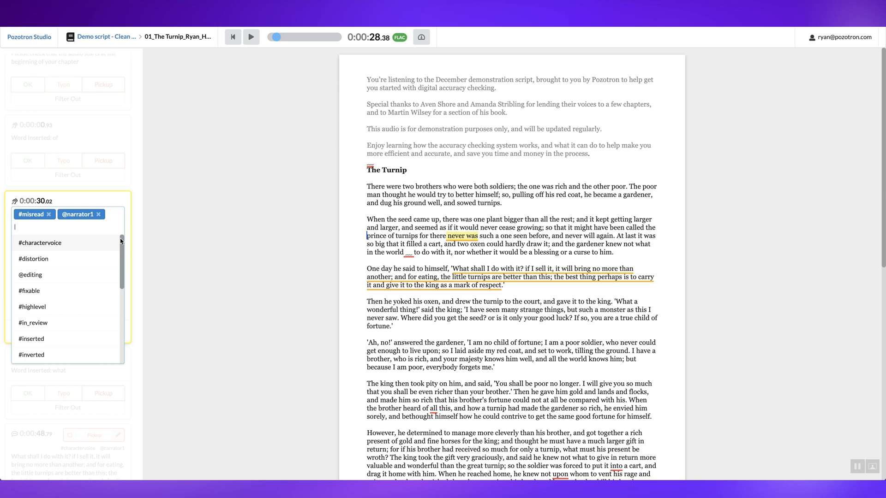
key(Tab)
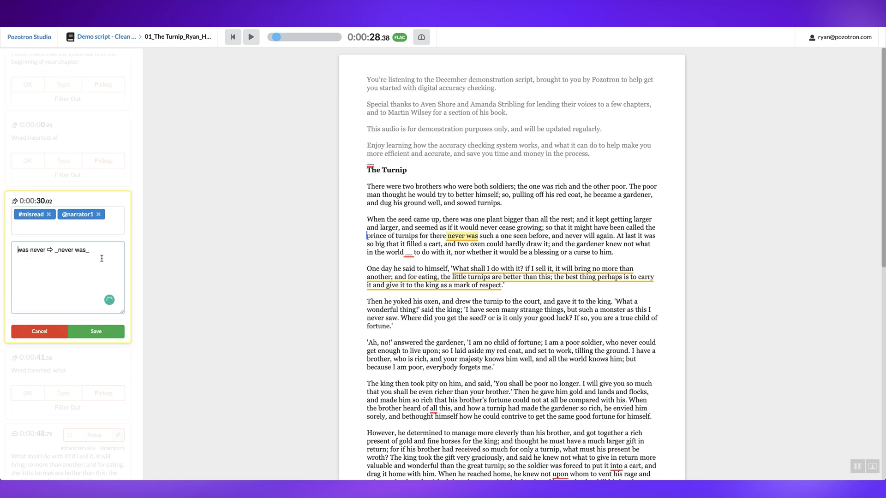
text(. - word inversion)
click(78, 334)
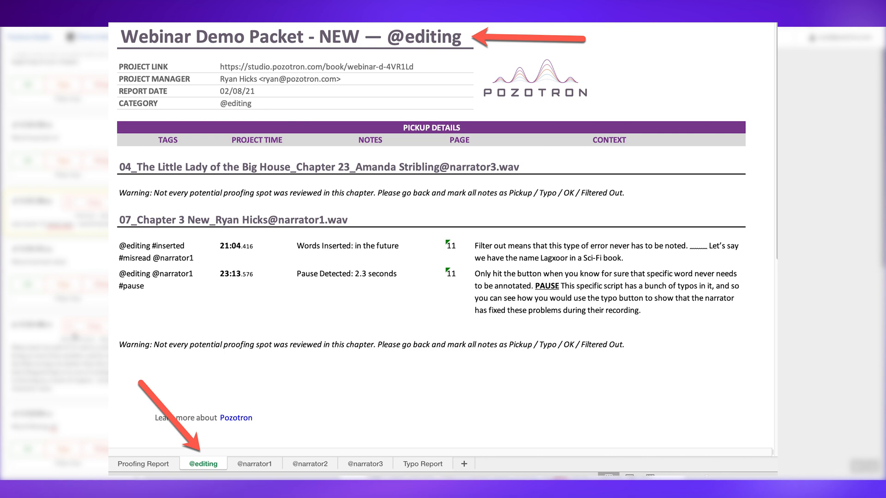
scroll(81, 325, up, 1)
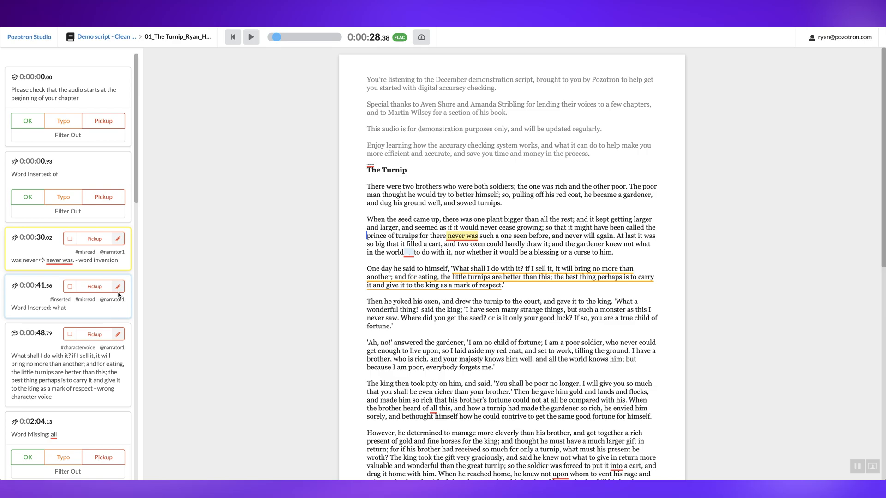
click(118, 287)
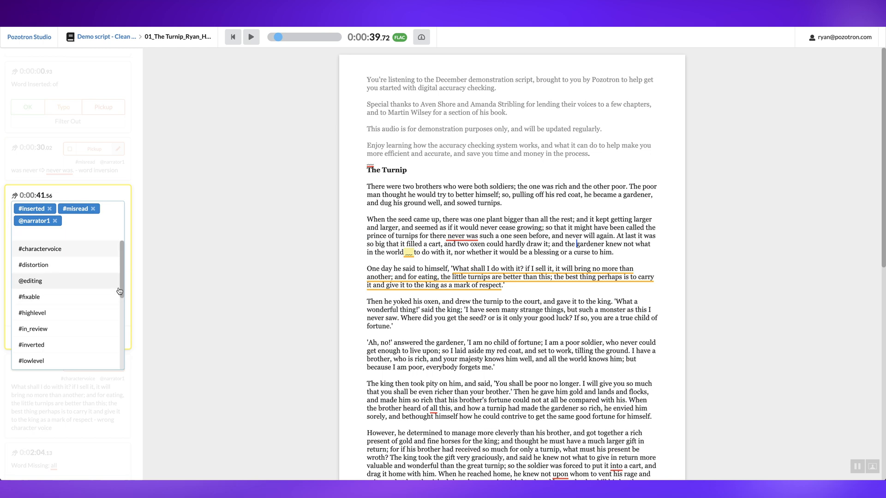
click(62, 283)
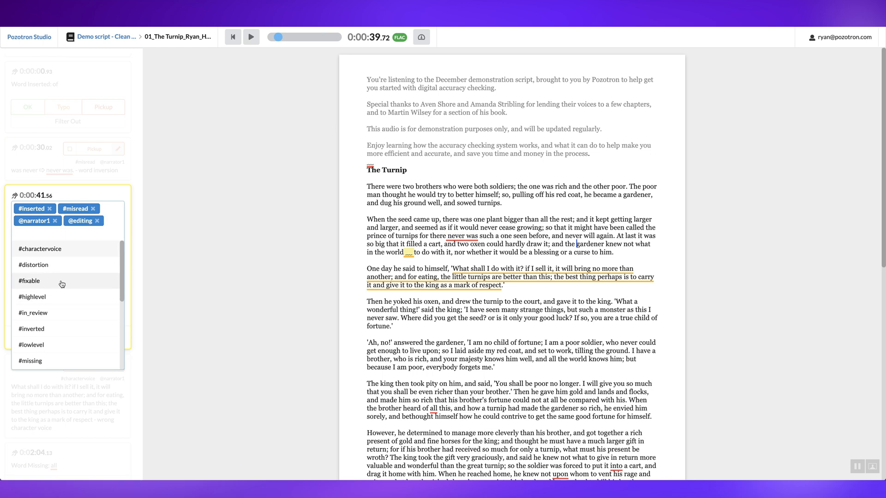
key(Tab)
key(Tab)
key(Tab)
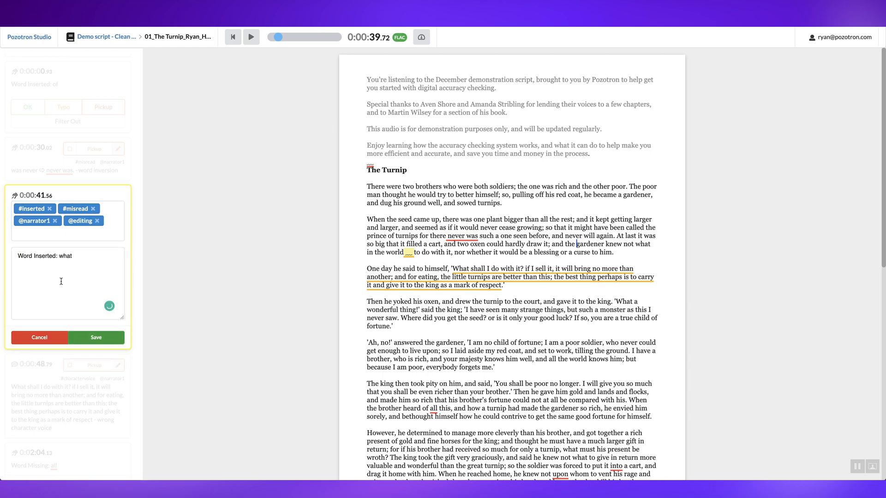
key(Return)
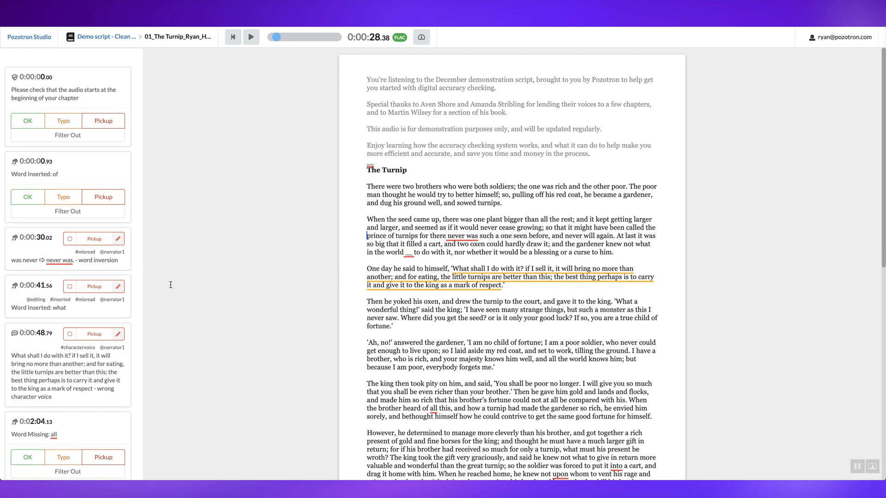
click(70, 239)
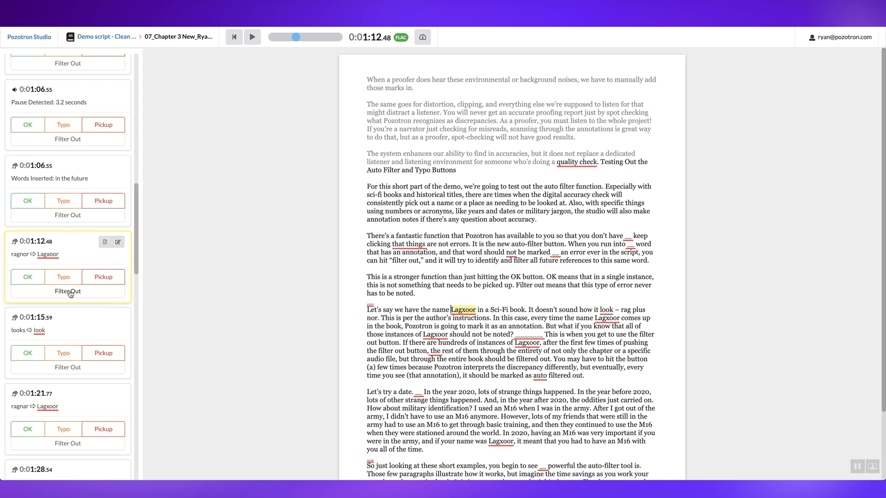
Filter out the "ragnar ⇨ Lagxoor" annotation at 1:12.48 in 07_Chapter 3 New, reset it, and filter it out again.
click(69, 292)
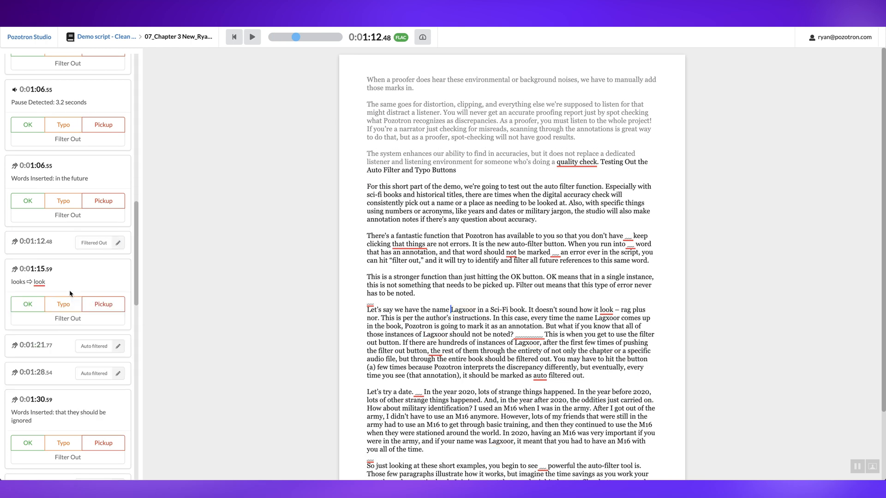
click(94, 244)
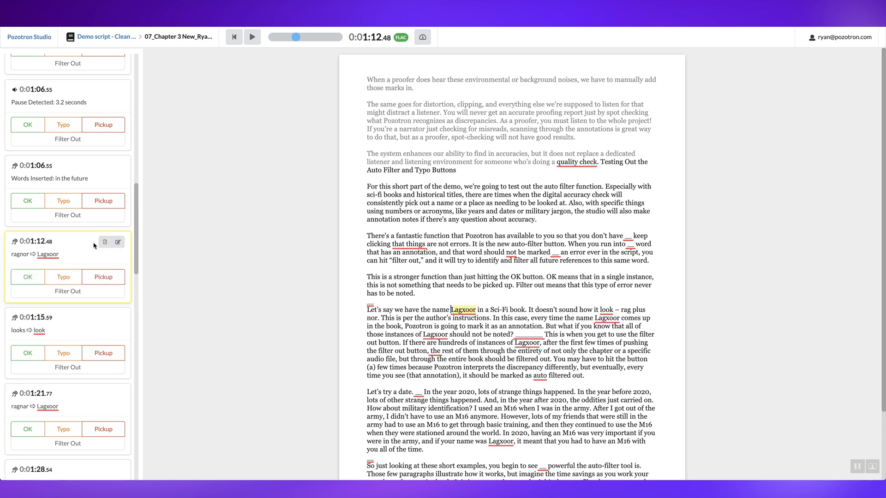
click(87, 292)
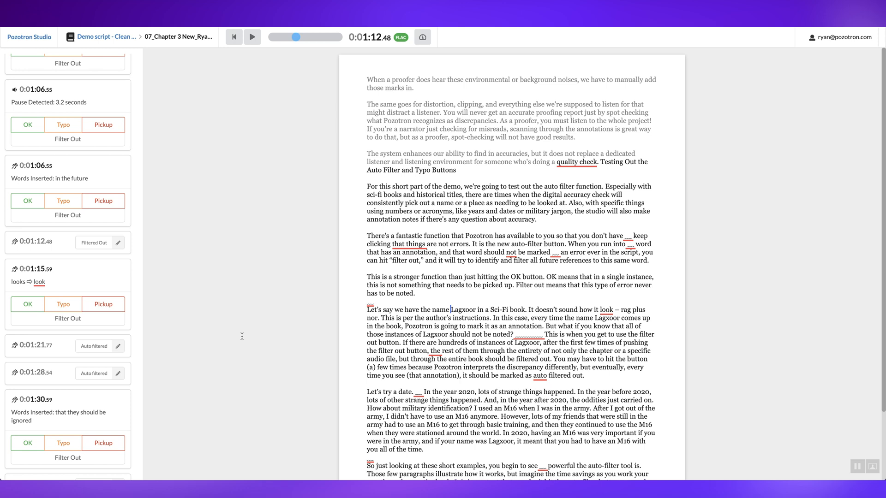
Try marking the "looks ⇨ look" annotation at 1:15.59 as OK and as Typo, resetting it each time.
click(28, 304)
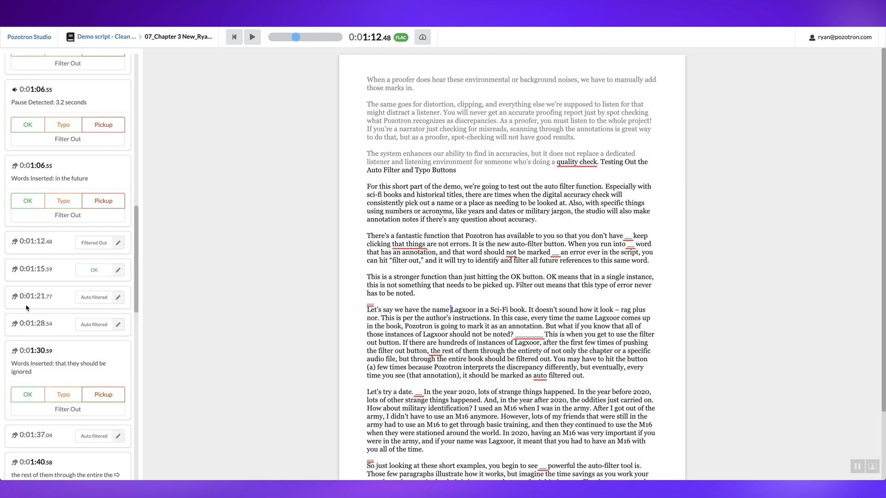
click(101, 274)
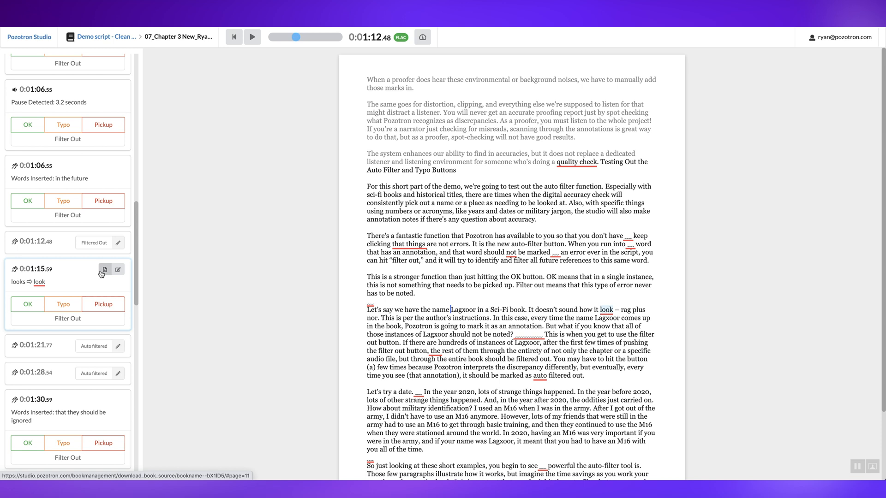
click(66, 304)
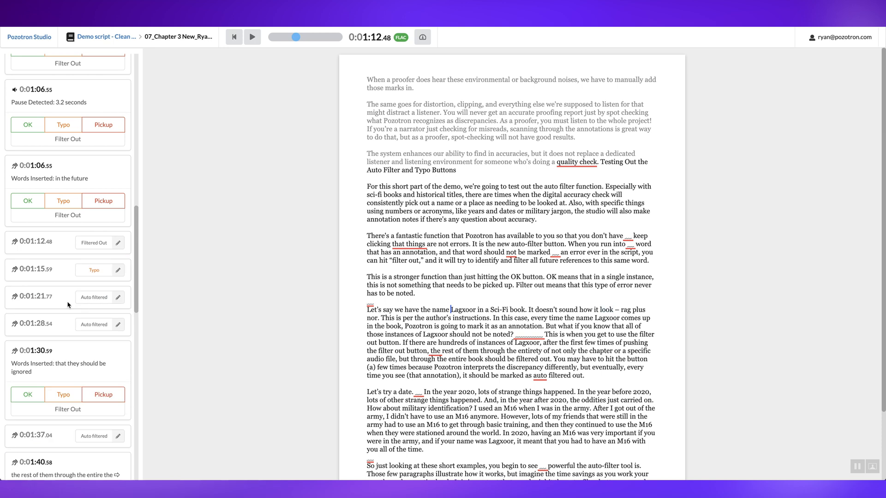
click(97, 273)
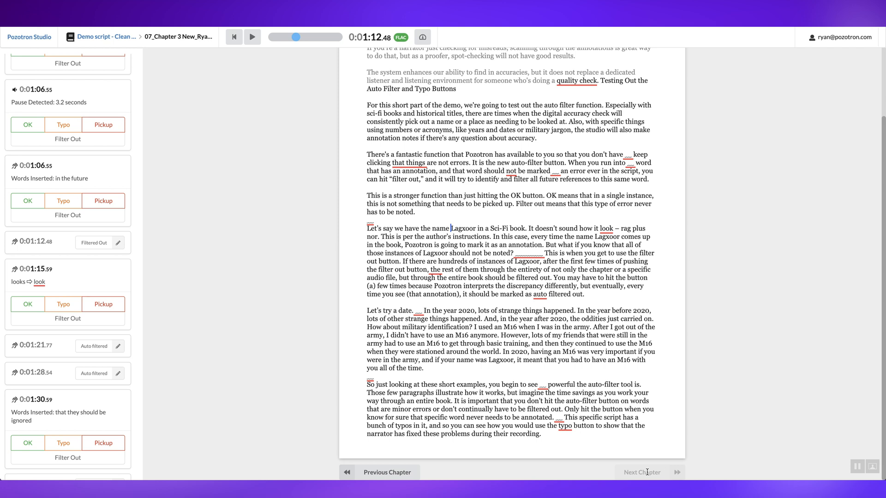
Return to the project page, start a book report export and list the available export formats.
scroll(283, 319, up, 2)
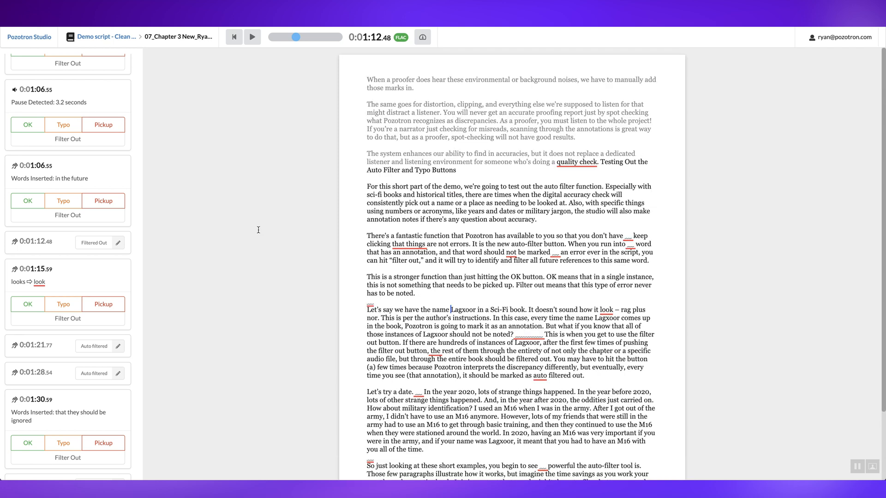
click(253, 38)
click(117, 39)
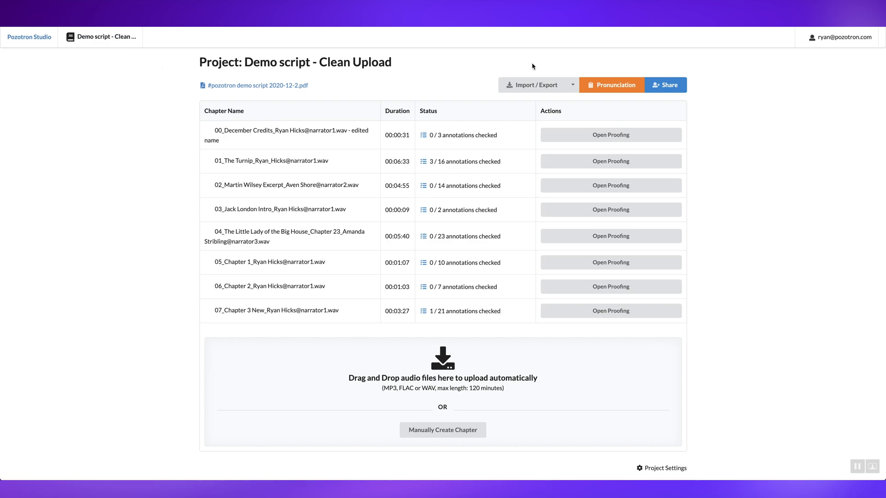
click(541, 87)
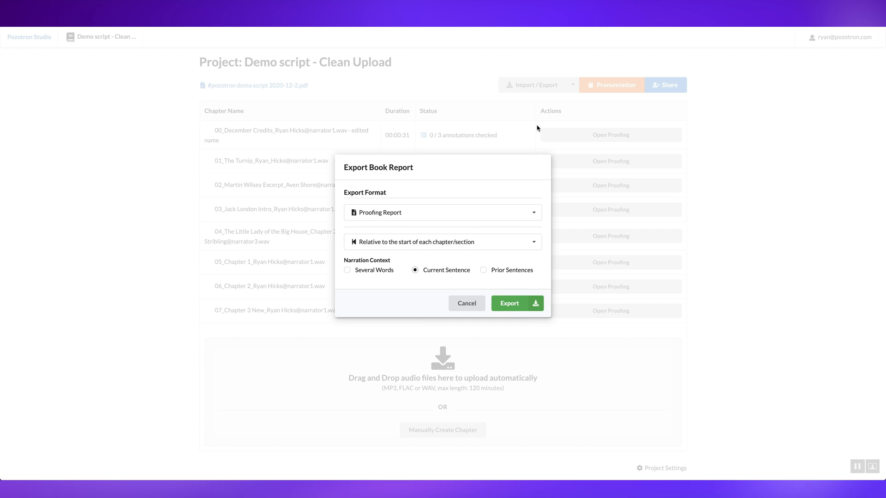
click(536, 216)
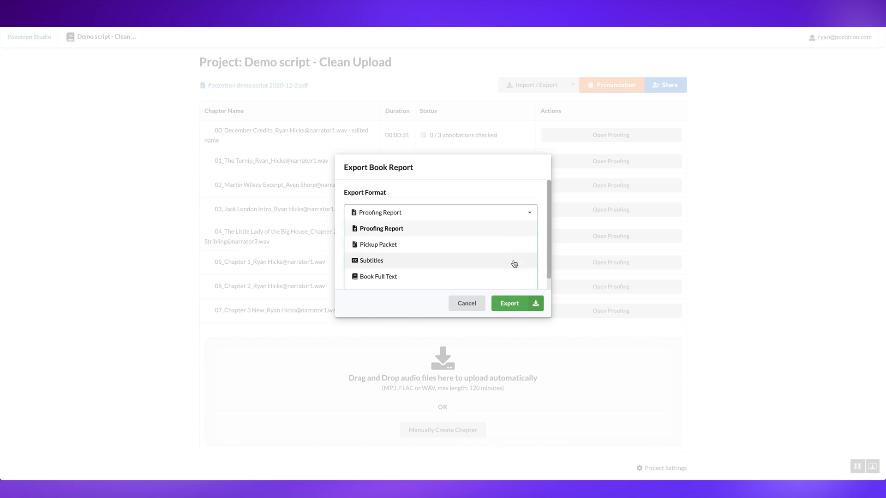